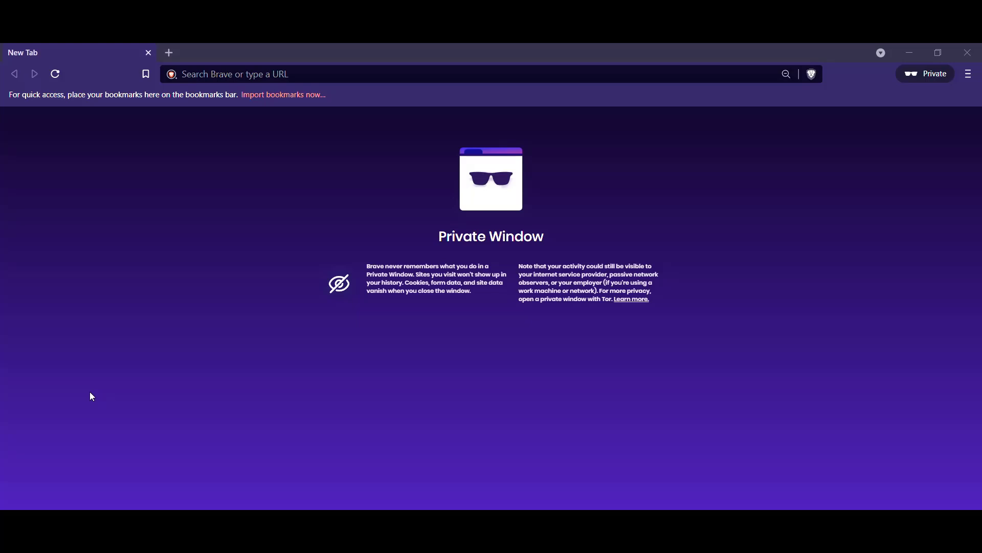
Go to gmail.com in the Brave private window
{"action": "left_click", "coordinate": [200, 74]}
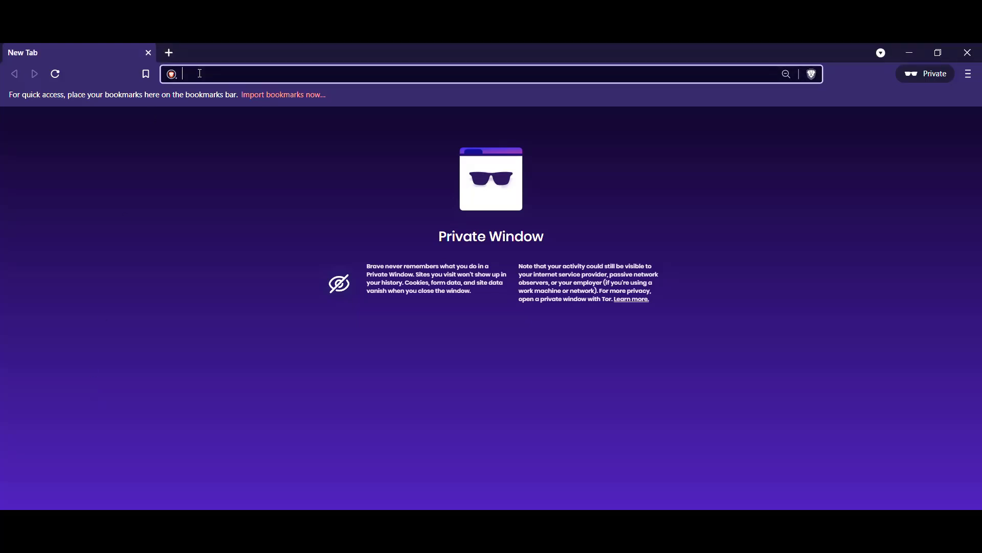
{"action": "type", "text": "gmail.com"}
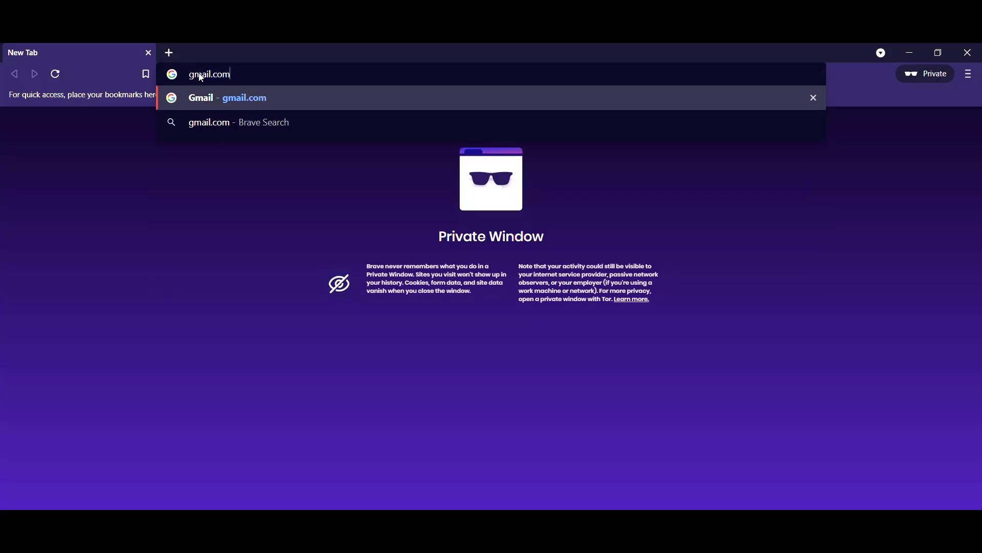
{"action": "key", "text": "Return"}
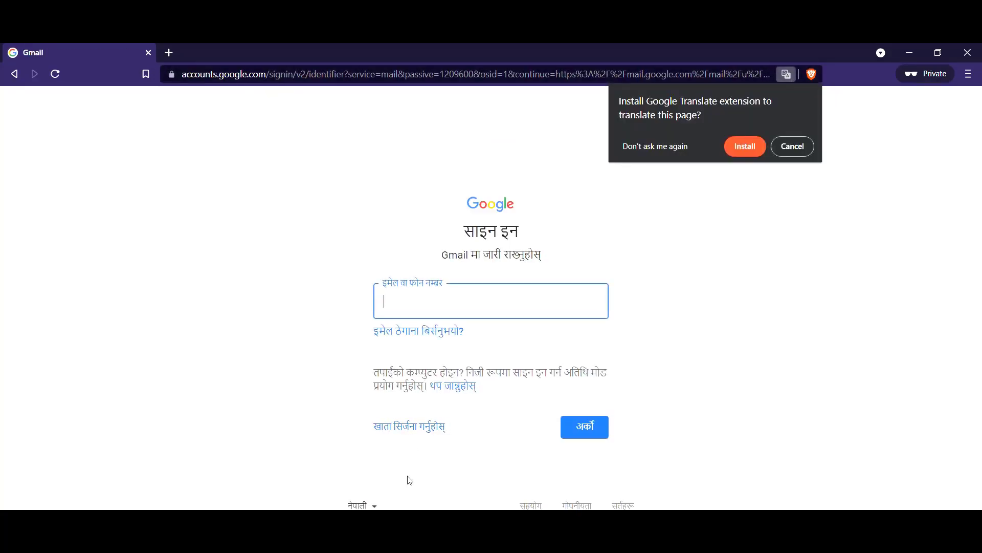
Dismiss the Translate prompt and switch the page language to English (United States)
{"action": "left_click", "coordinate": [791, 147]}
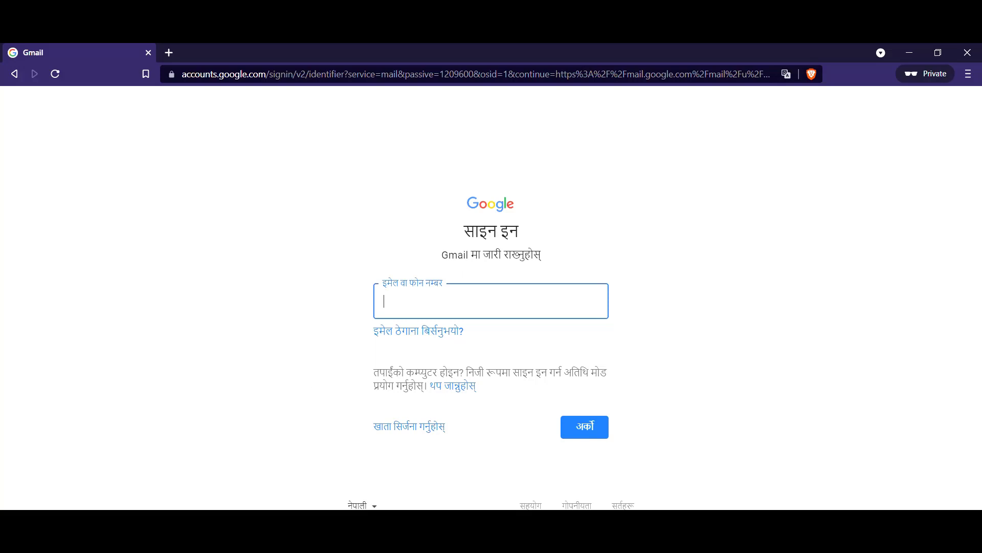
{"action": "left_click", "coordinate": [373, 505]}
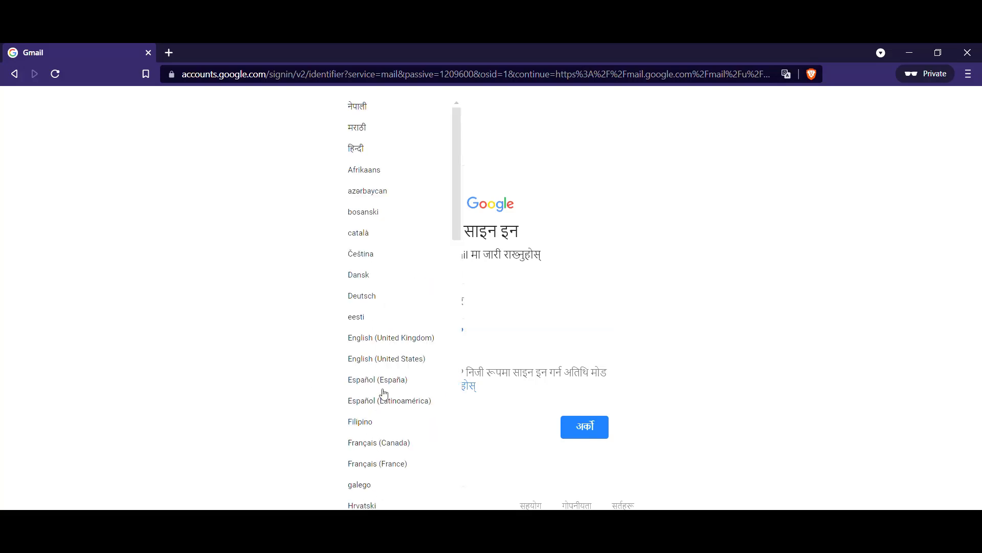
{"action": "left_click", "coordinate": [394, 362]}
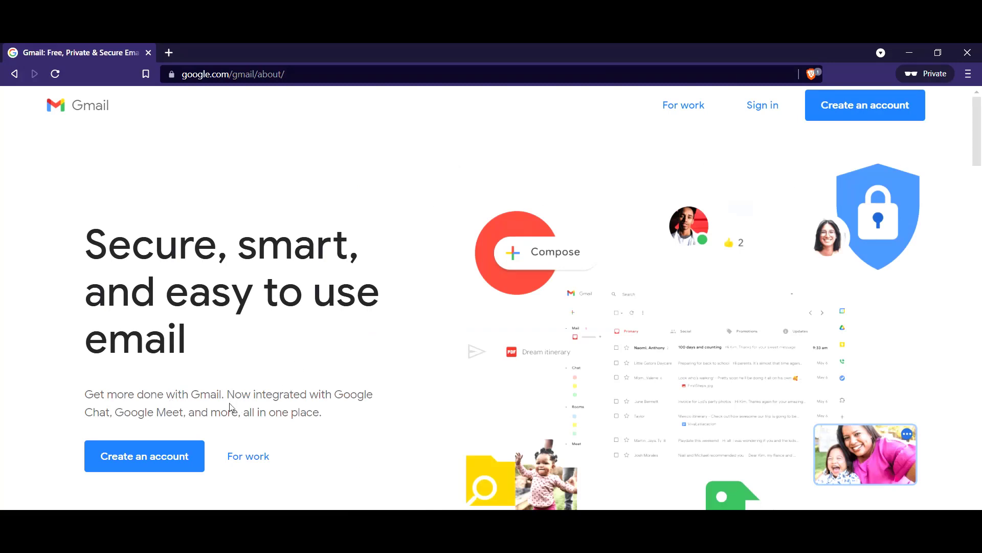
Start creating an account and switch the sign-up form to English (United States)
{"action": "left_click", "coordinate": [174, 457]}
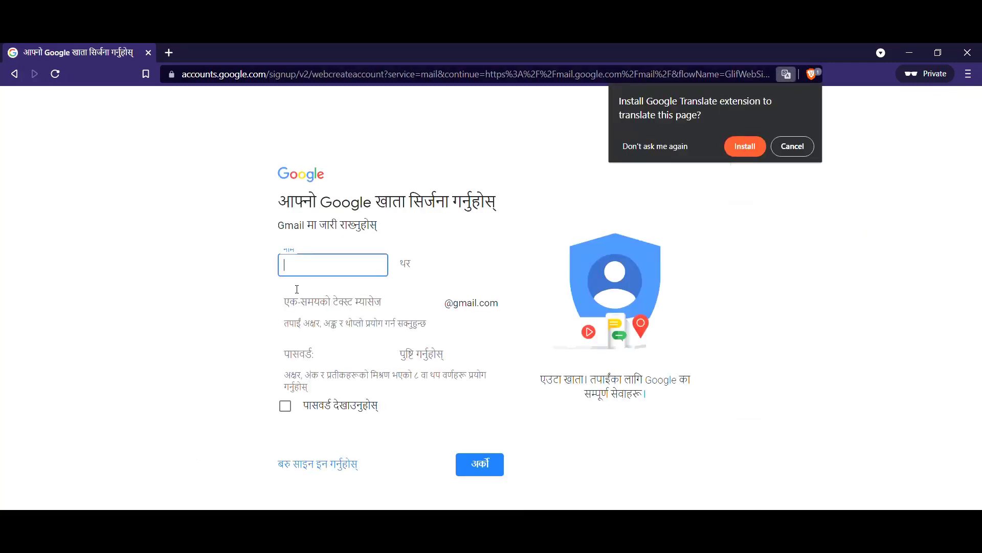
{"action": "left_click", "coordinate": [287, 516]}
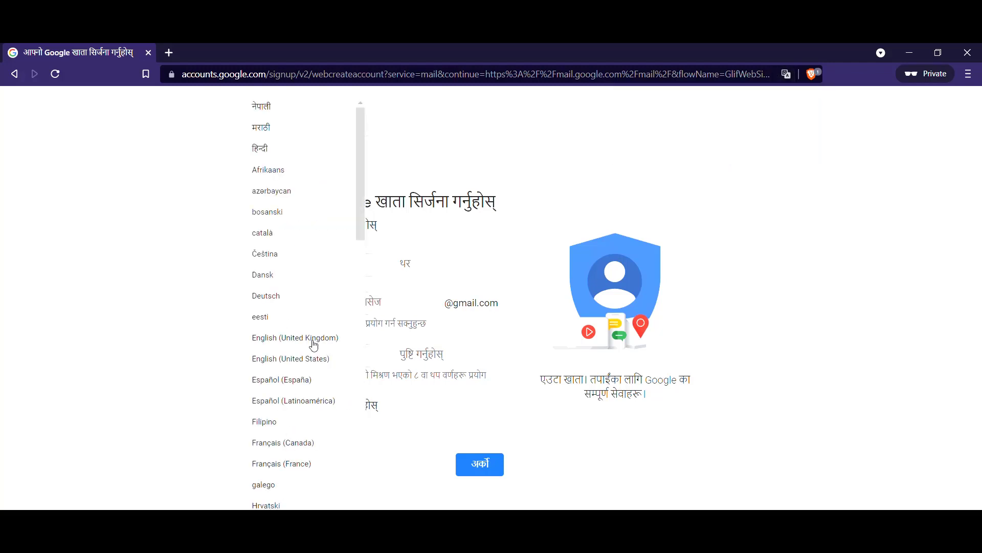
{"action": "left_click", "coordinate": [313, 360]}
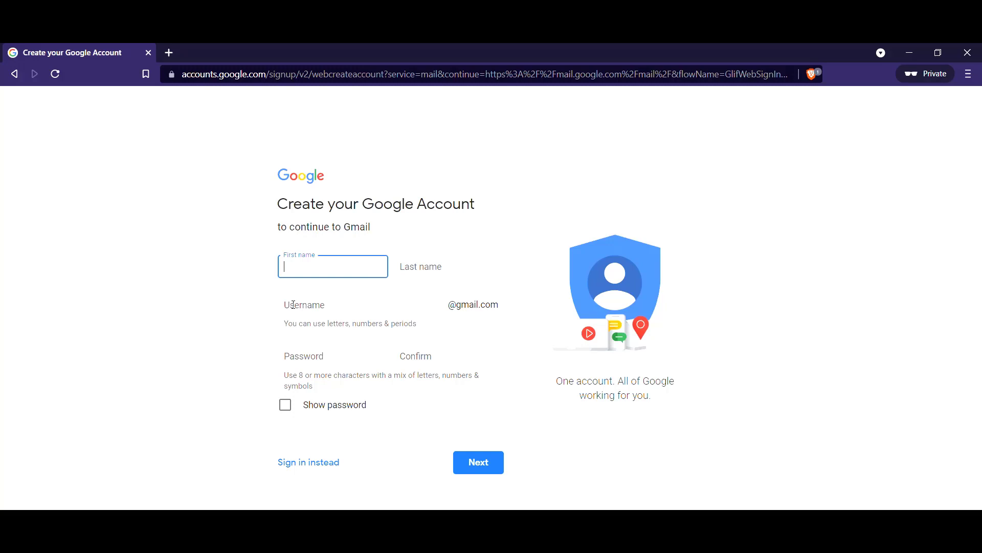
Enter first name 'Your' and last name 'Name', then accept the suggested Gmail username
{"action": "type", "text": "Yp"}
{"action": "key", "text": "BackSpace"}
{"action": "key", "text": "BackSpace"}
{"action": "type", "text": "Your"}
{"action": "left_click", "coordinate": [444, 268]}
{"action": "type", "text": "N"}
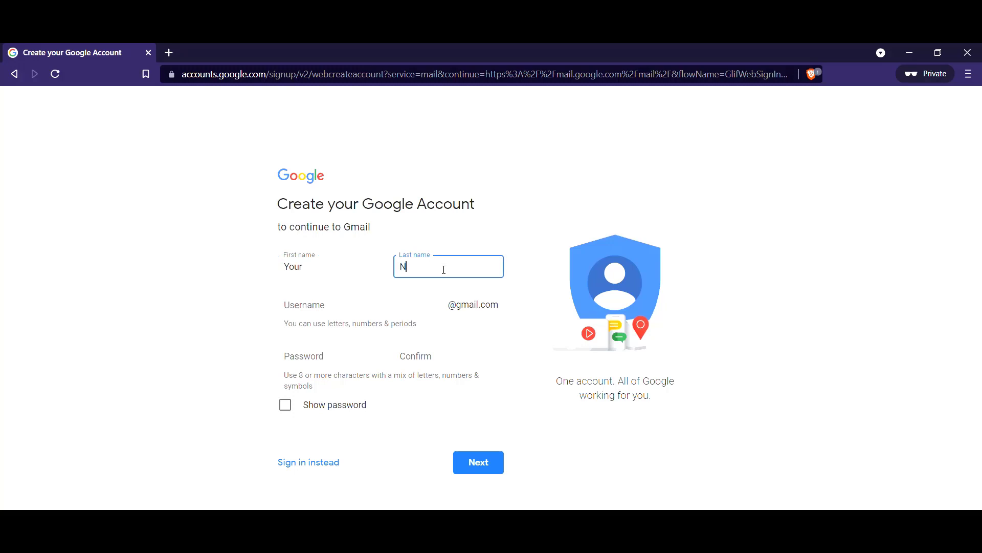
{"action": "type", "text": "ame"}
{"action": "left_click", "coordinate": [333, 308]}
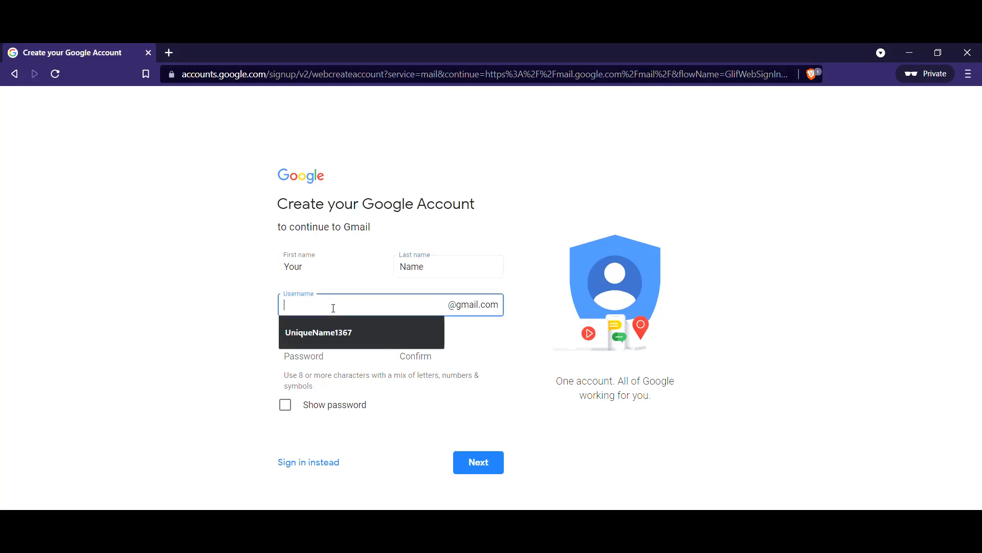
{"action": "left_click", "coordinate": [329, 334]}
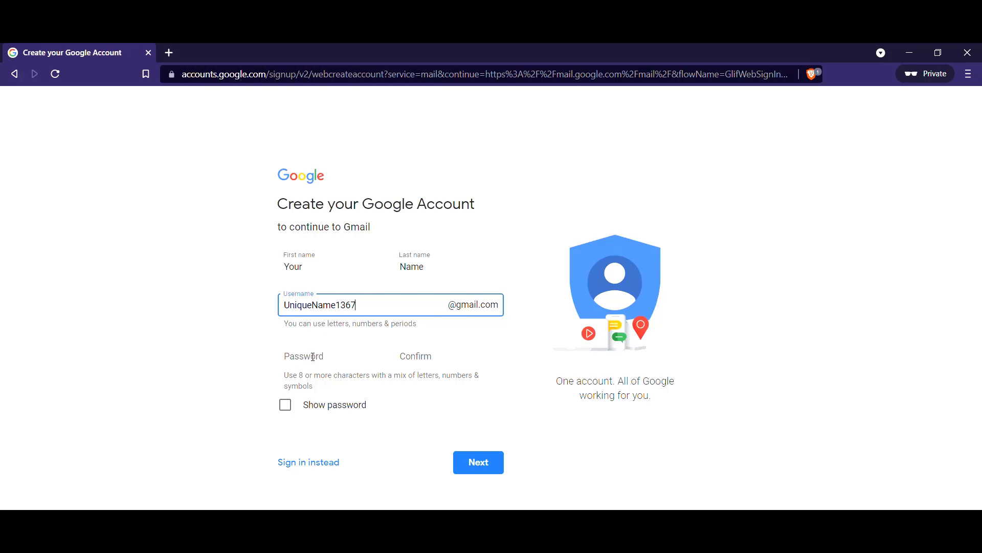
Enter the account password with Show password on, then paste the same password into Confirm
{"action": "left_click", "coordinate": [313, 356]}
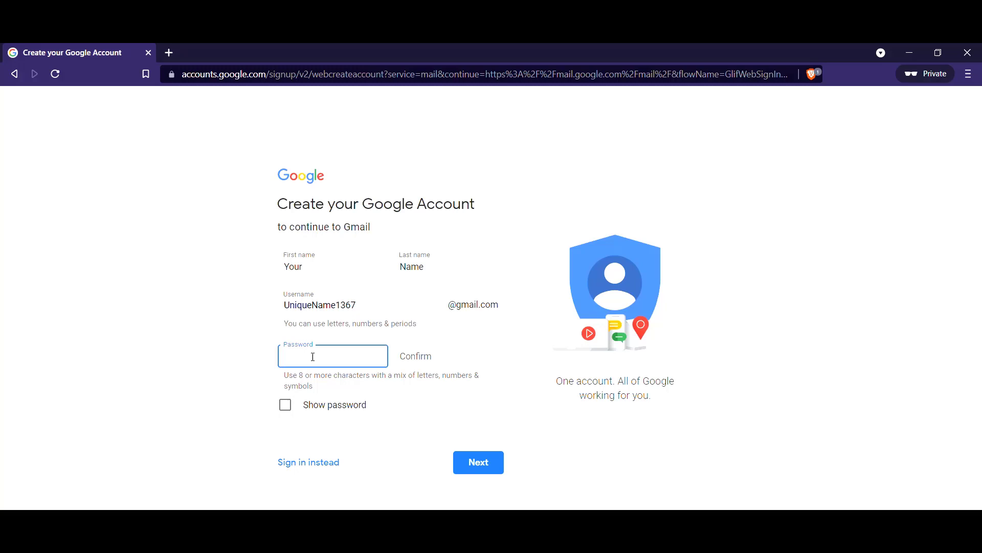
{"action": "left_click", "coordinate": [285, 407]}
{"action": "left_click", "coordinate": [311, 355]}
{"action": "left_click", "coordinate": [427, 351]}
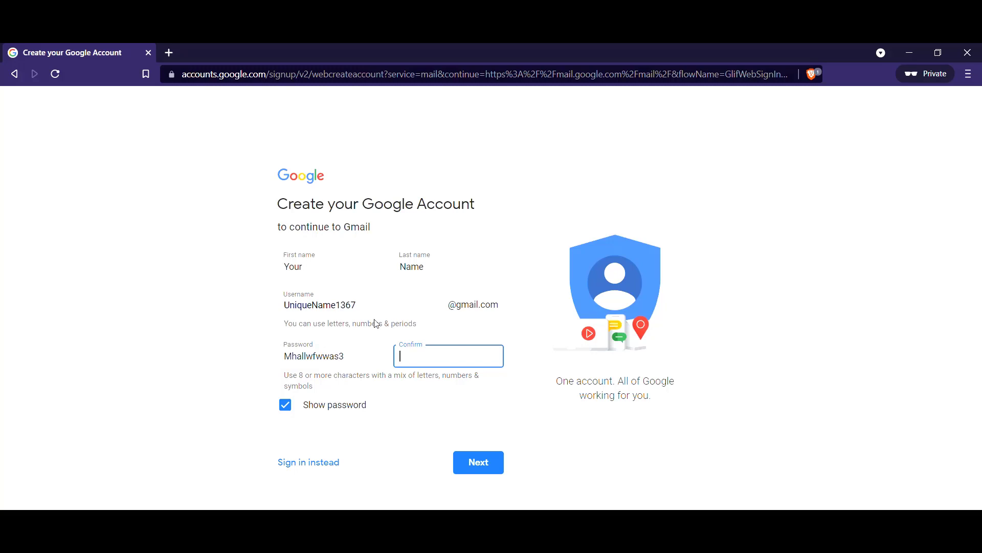
{"action": "left_click_drag", "start_coordinate": [352, 356], "coordinate": [262, 355]}
{"action": "key", "text": "ctrl+c"}
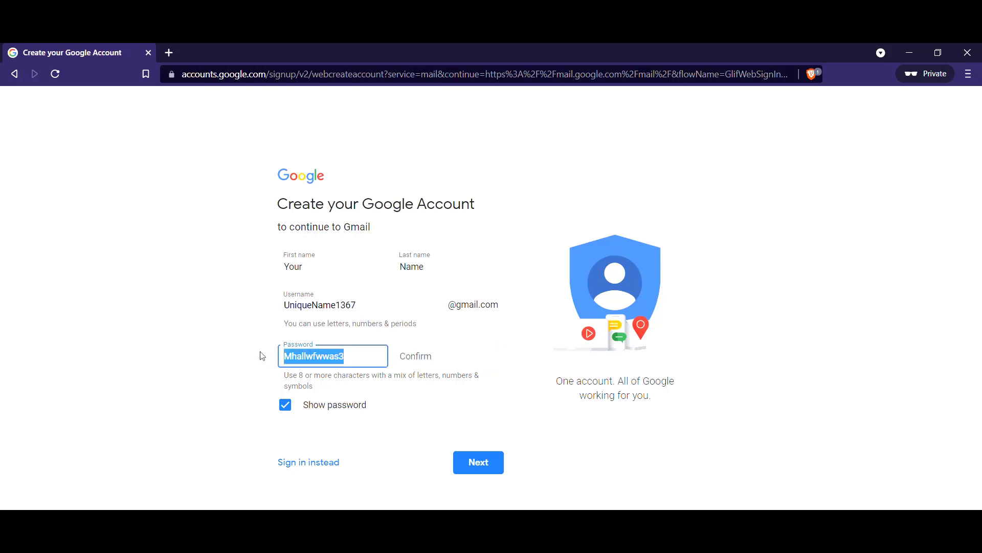
{"action": "left_click", "coordinate": [427, 359]}
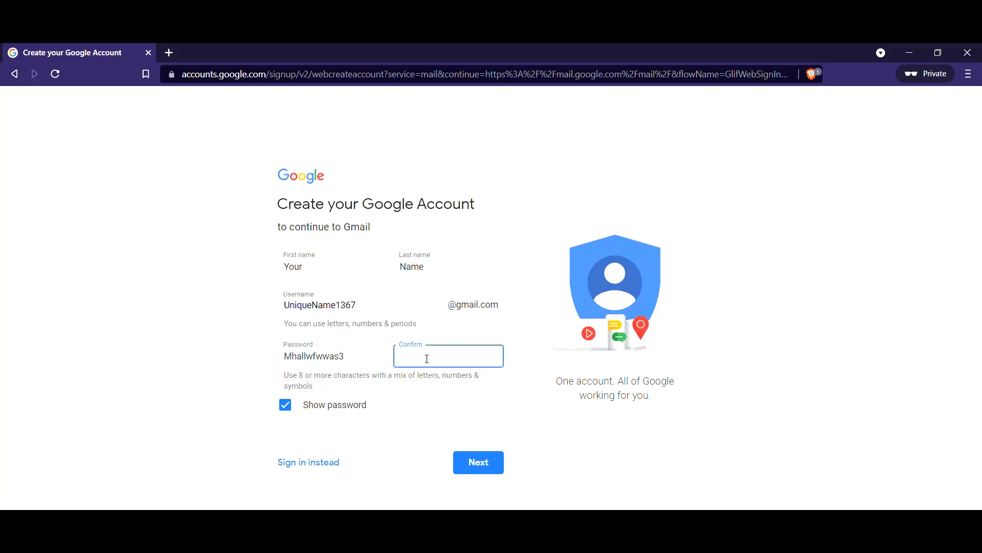
{"action": "key", "text": "ctrl+v"}
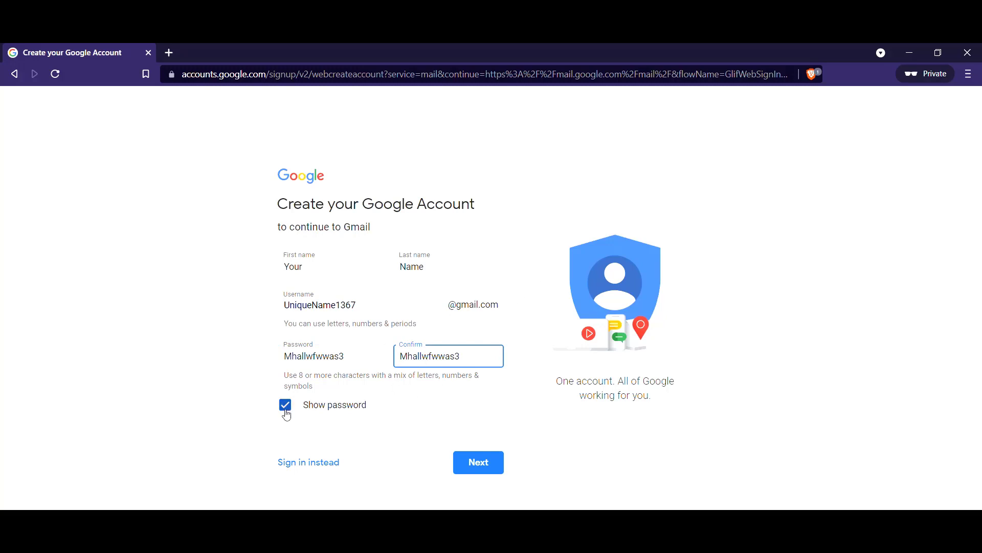
Continue to phone verification, enter 'your phone number' and keep Nepal (+977) as the country
{"action": "left_click", "coordinate": [485, 466]}
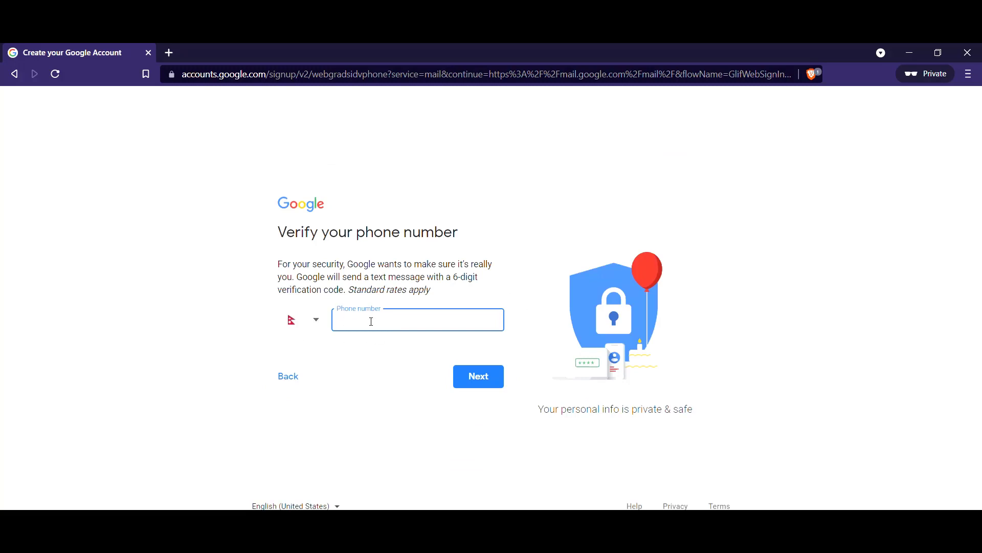
{"action": "type", "text": "your phone number"}
{"action": "left_click", "coordinate": [315, 320]}
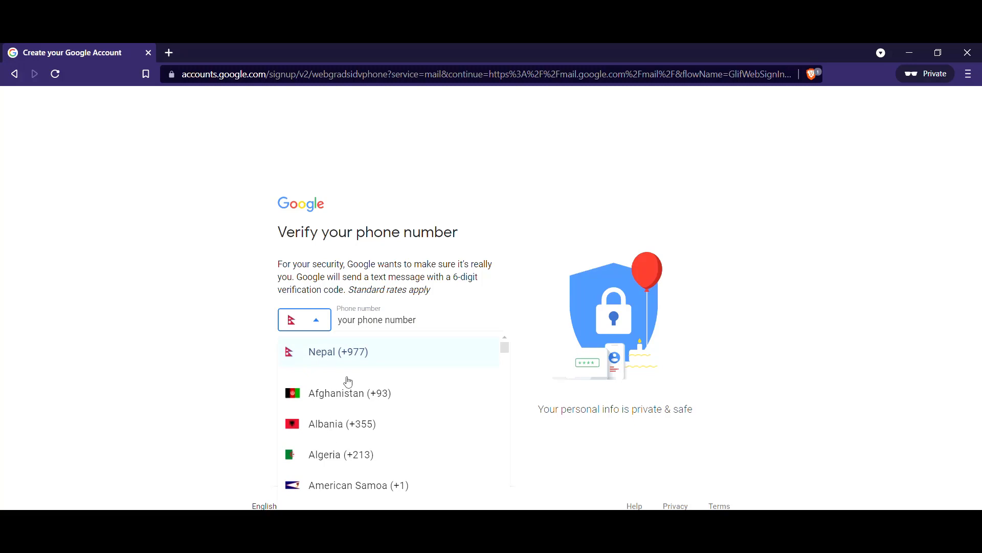
{"action": "left_click", "coordinate": [400, 320]}
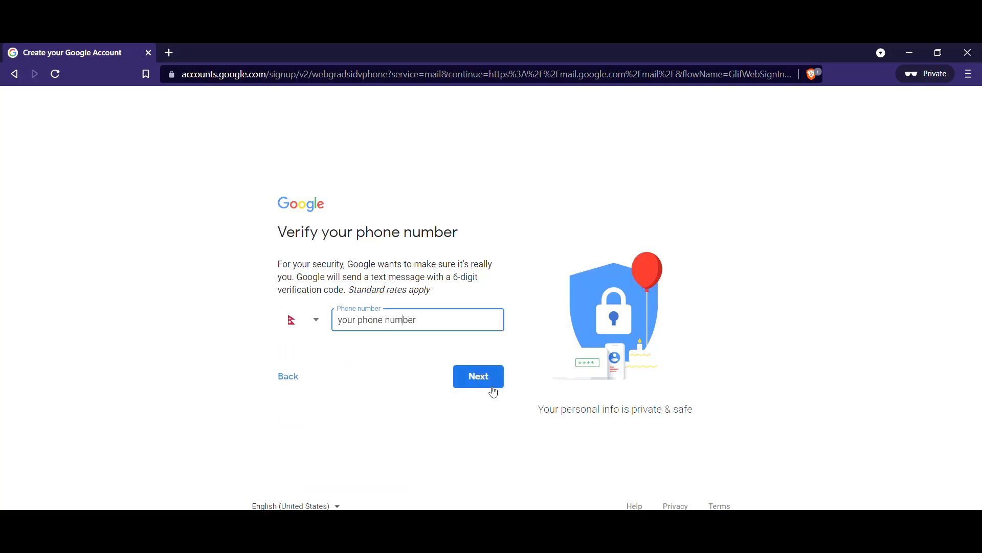